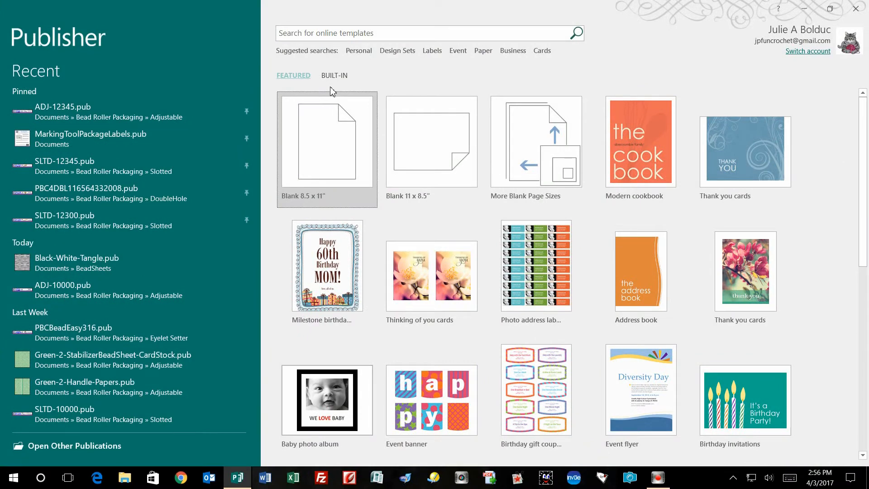
Create a blank 8.5 x 11" publication and open the full formatting options for its page background
click(329, 142)
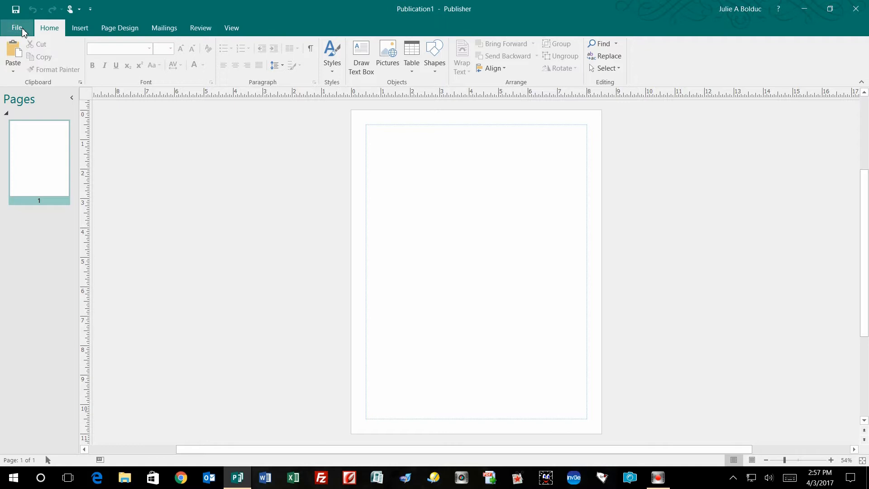
click(120, 28)
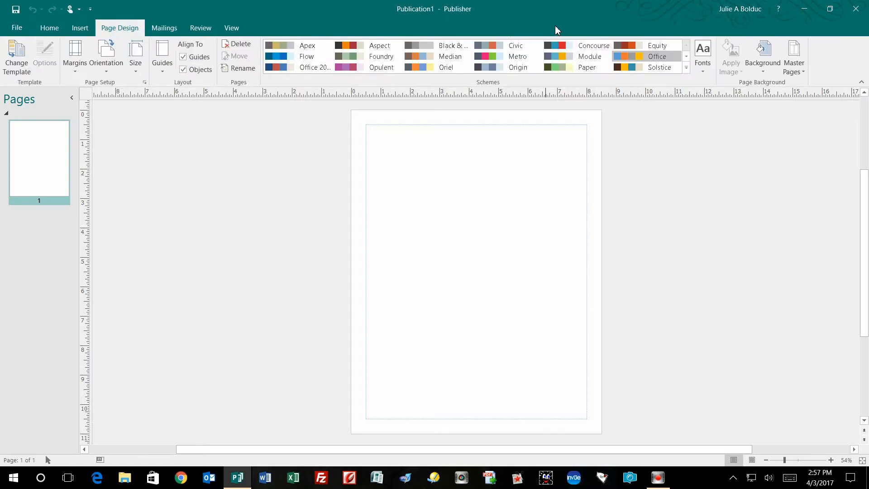
click(764, 68)
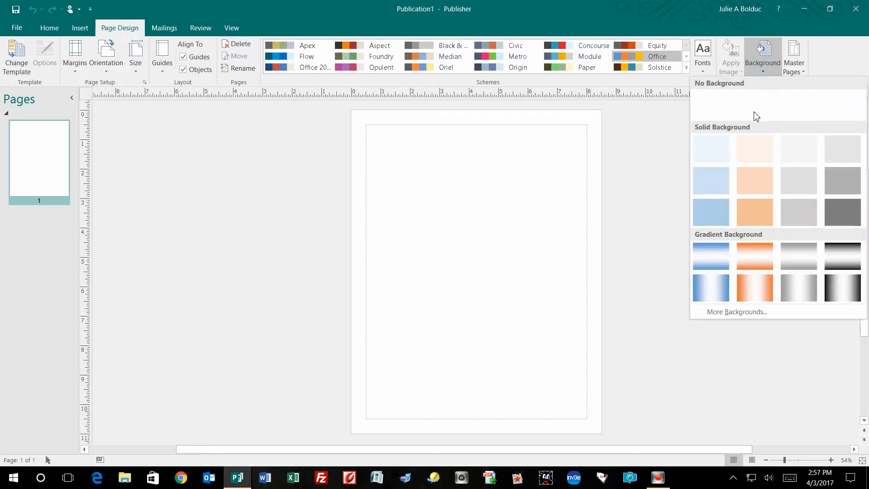
click(743, 313)
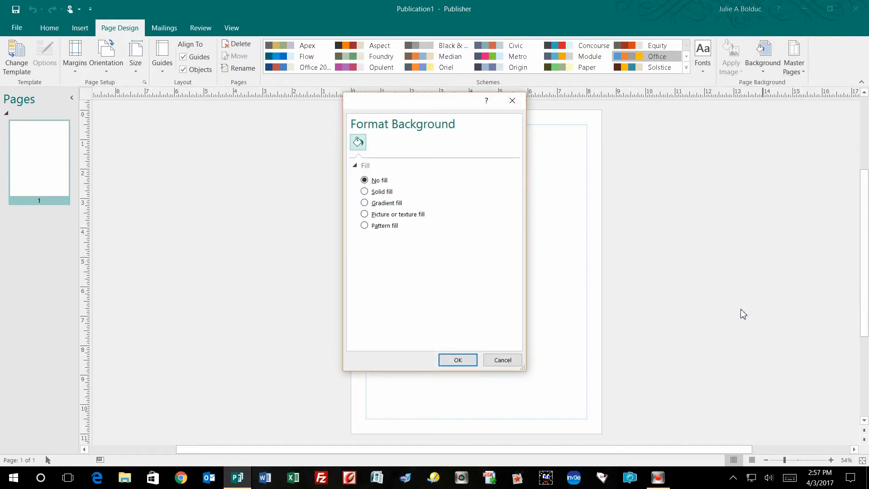
Set the background to a picture fill using StainedGlass0002.jpg from the Scans folder inside Pictures > JPFun Paper Beads
click(416, 218)
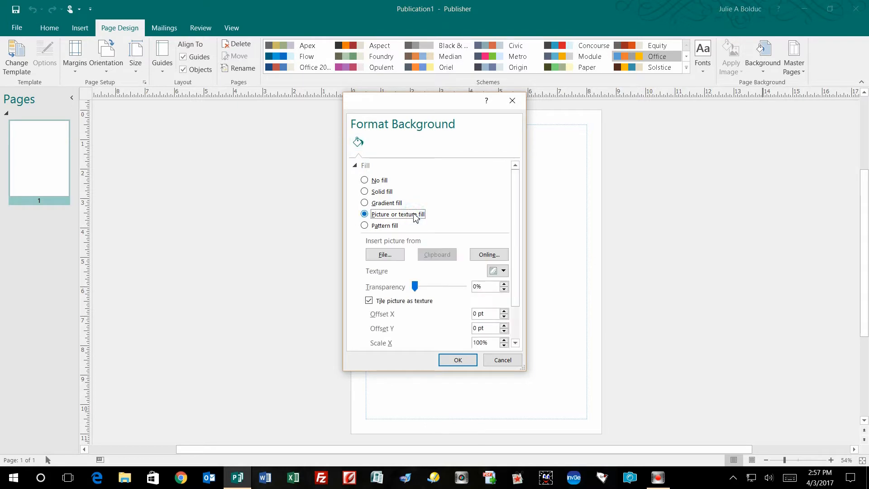
click(384, 255)
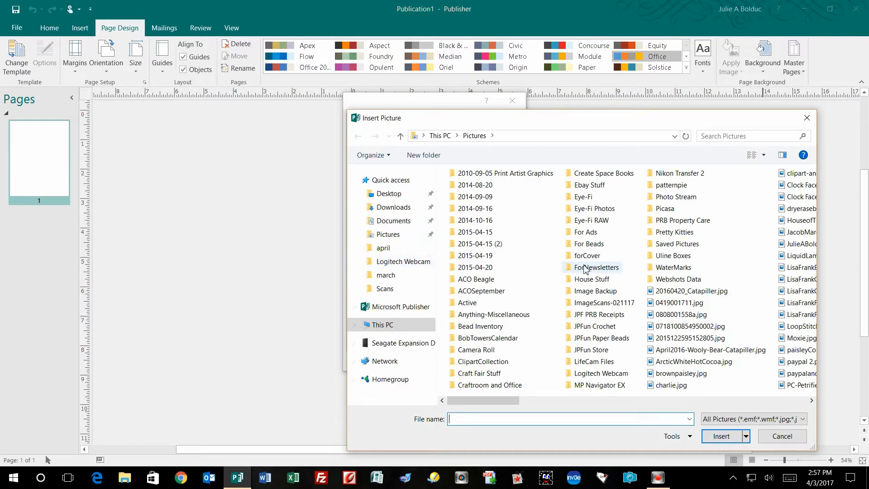
double_click(617, 342)
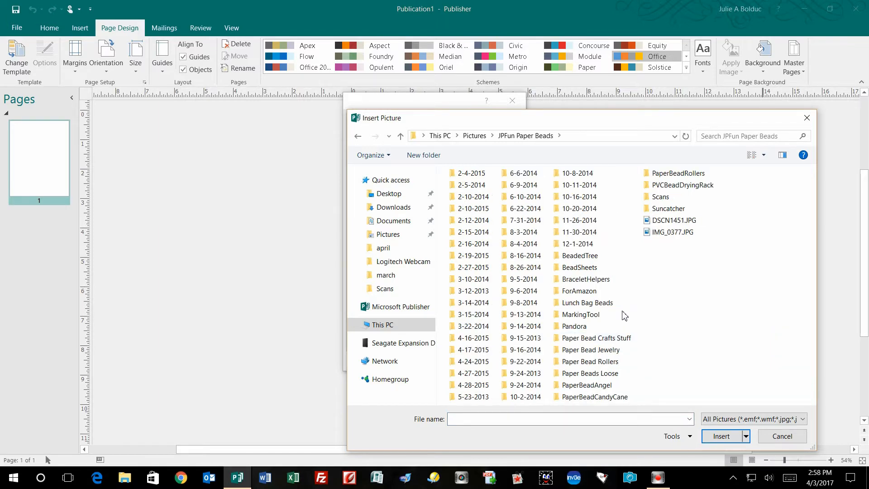
double_click(661, 197)
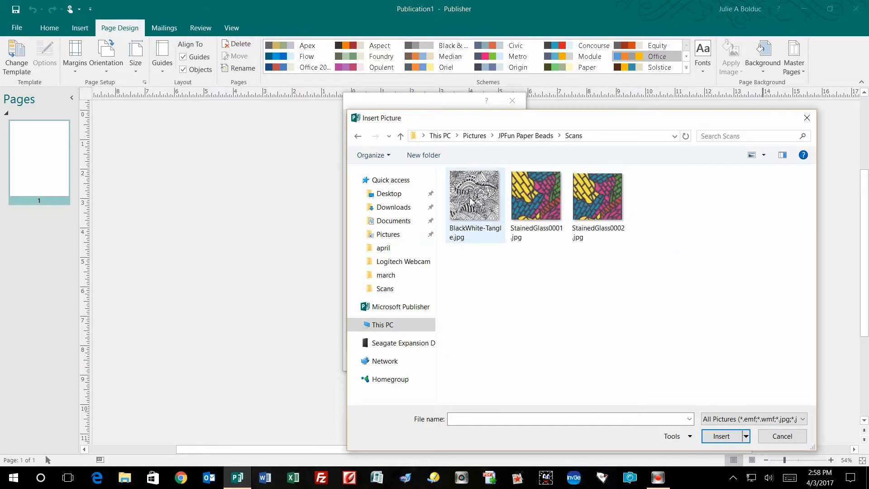
double_click(591, 198)
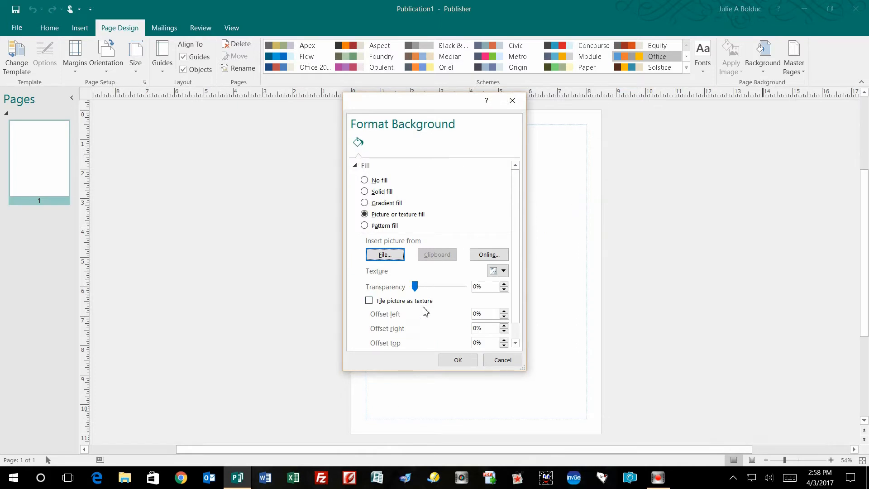
Tile the background picture as texture with Center alignment and mirror type Both, and apply it to the page
drag(429, 104, 422, 80)
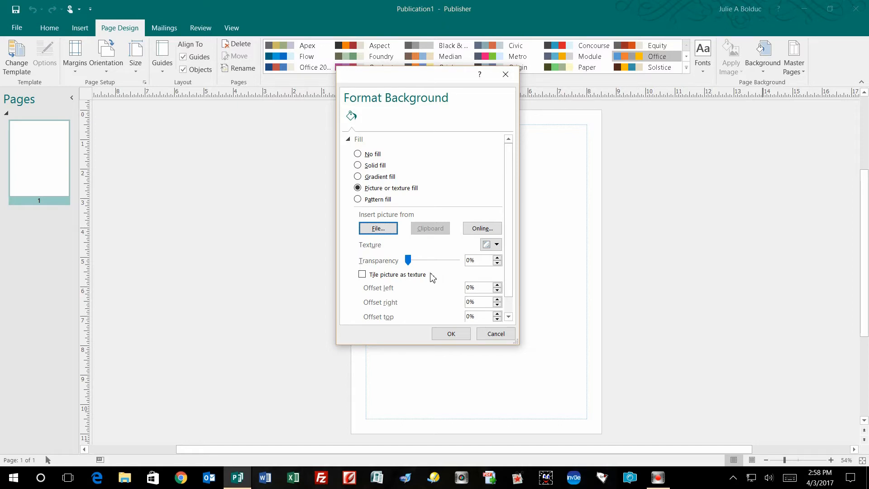
click(362, 275)
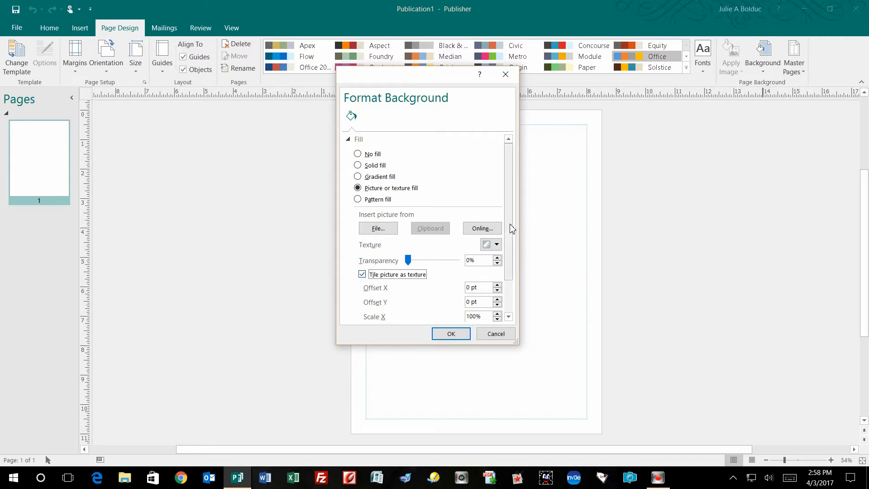
drag(510, 227, 513, 284)
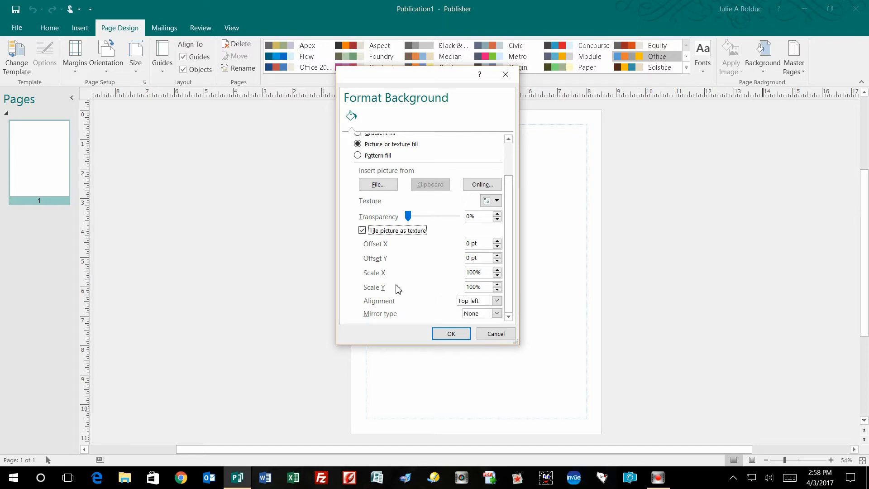
click(497, 301)
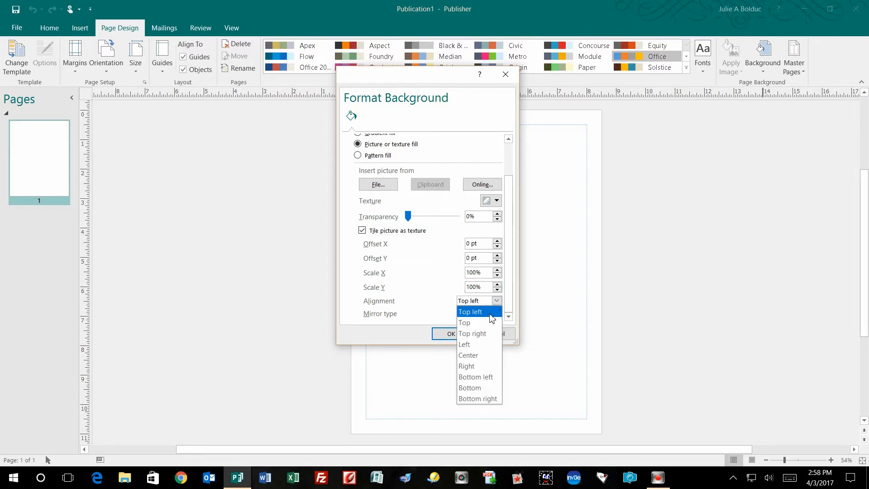
click(470, 356)
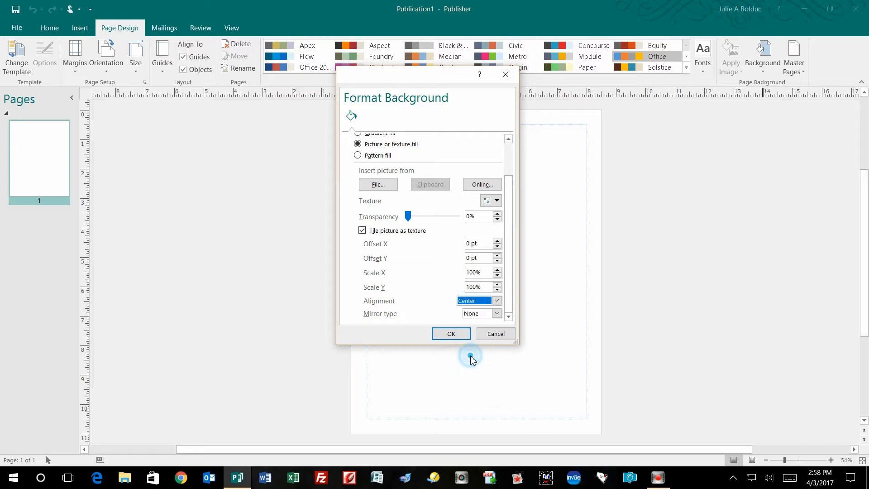
click(497, 314)
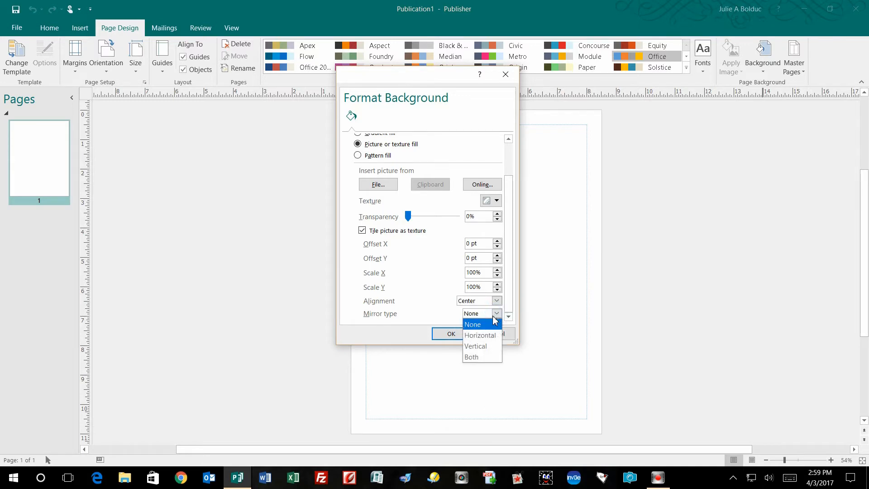
click(473, 358)
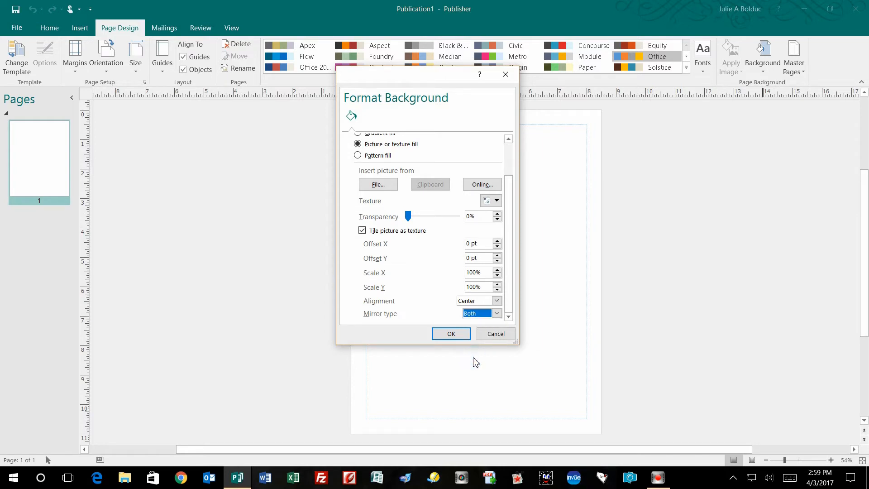
click(452, 334)
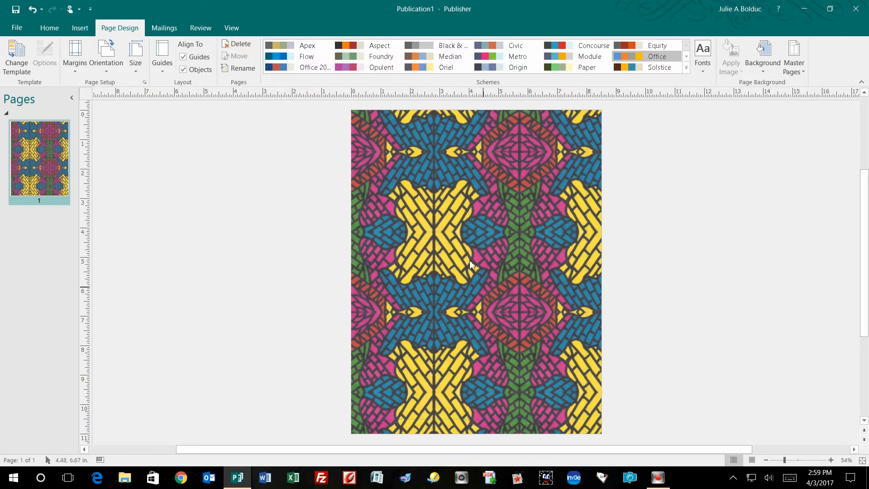
Print the publication to the CutePDF Writer printer
click(15, 29)
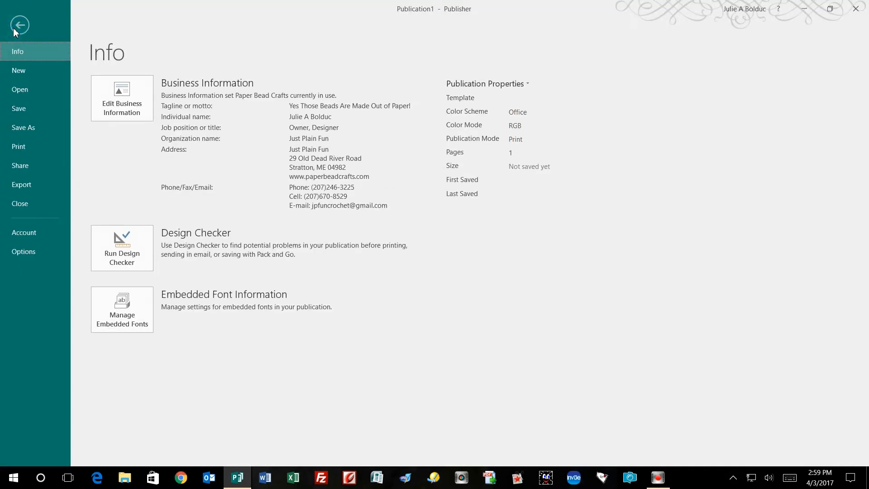
click(15, 147)
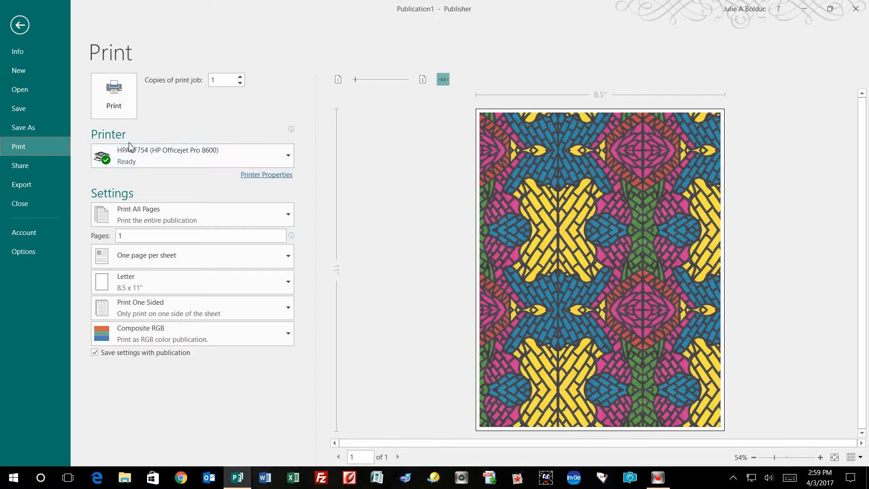
click(175, 156)
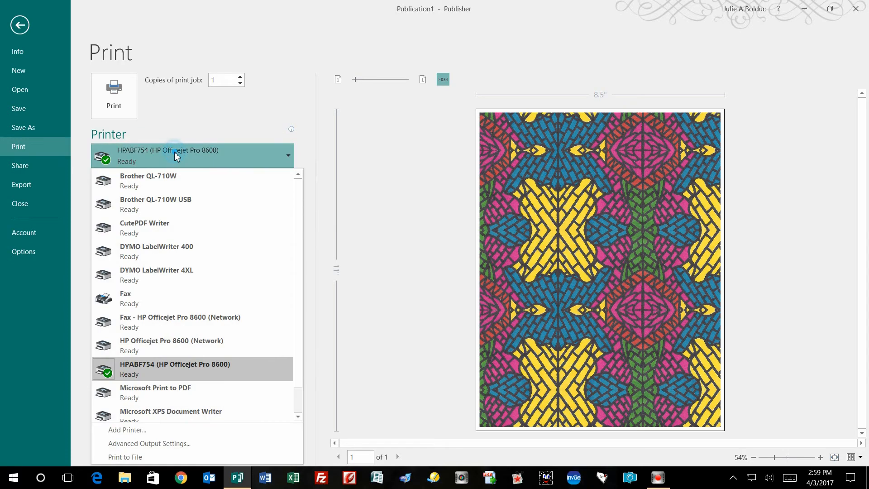
click(159, 225)
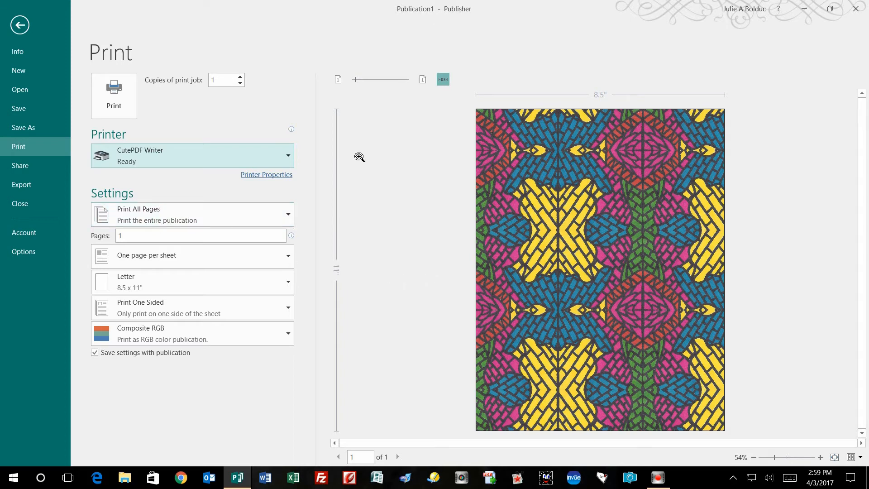
click(113, 93)
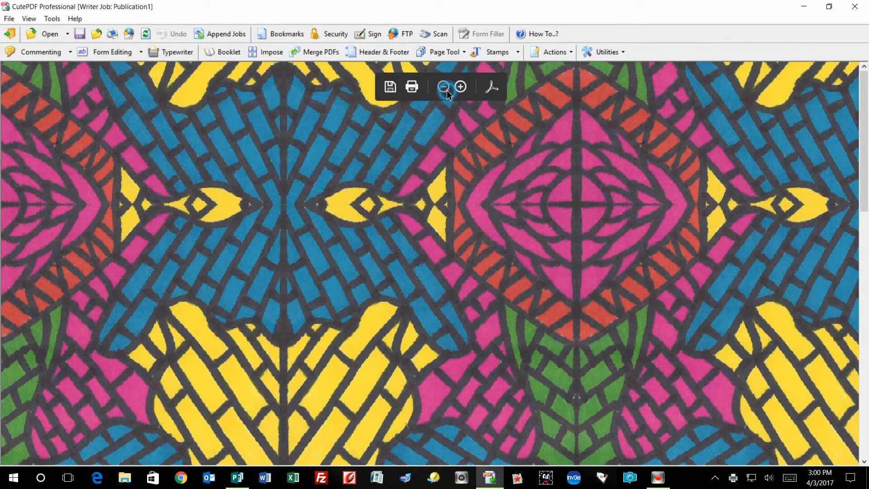
Save the generated PDF under the name StainedGlass.pdf in the beadsheets folder
click(444, 86)
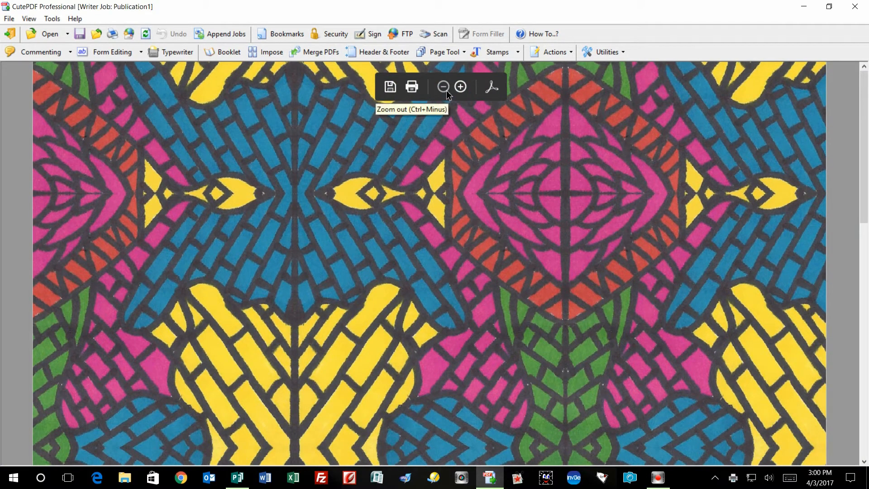
click(447, 93)
click(447, 92)
click(444, 87)
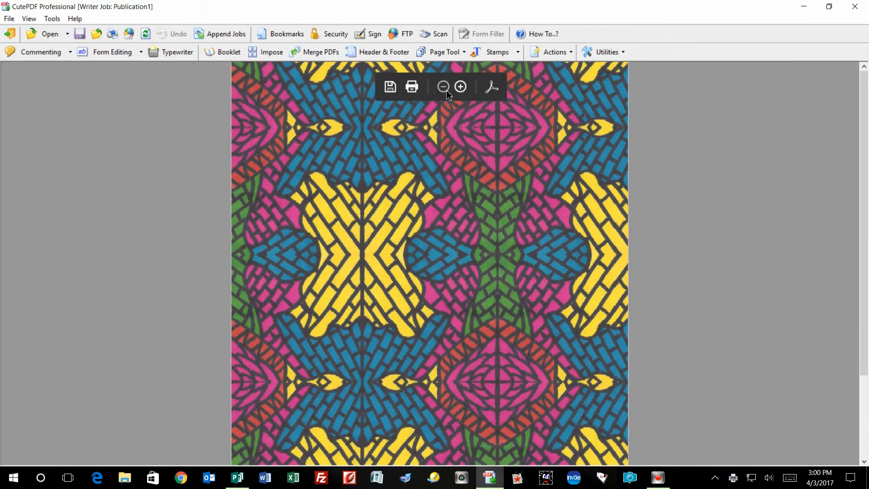
click(447, 90)
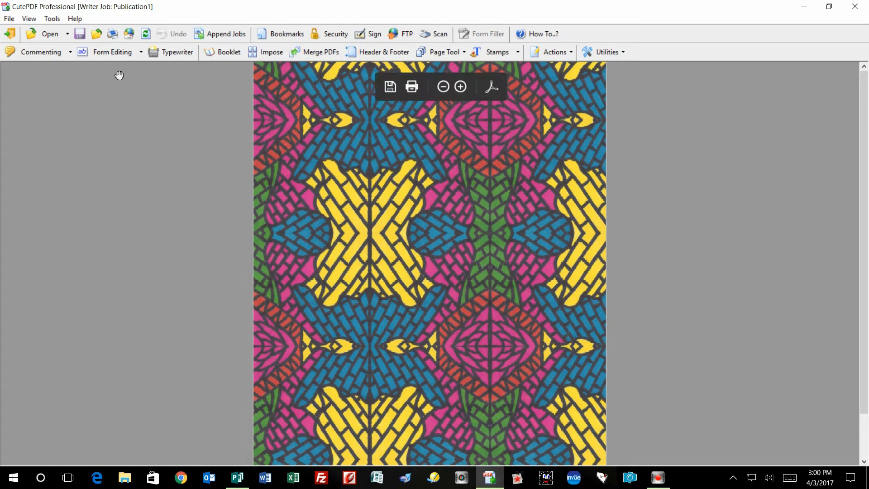
click(9, 19)
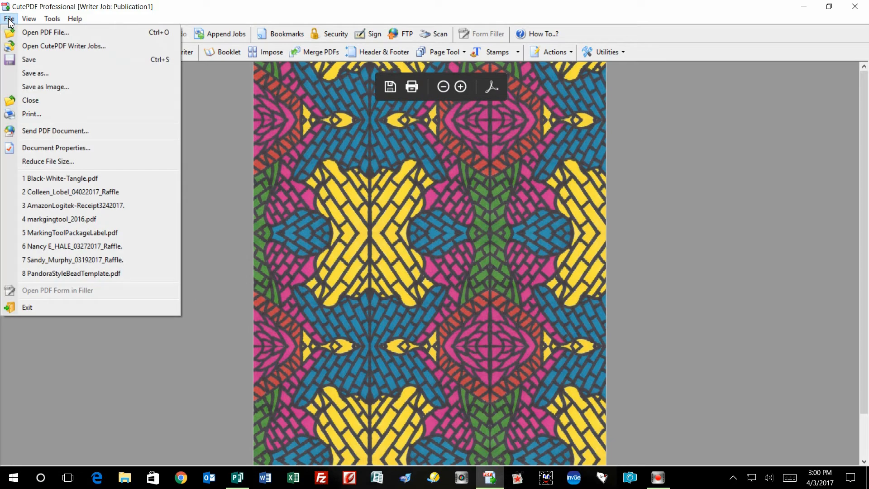
click(28, 73)
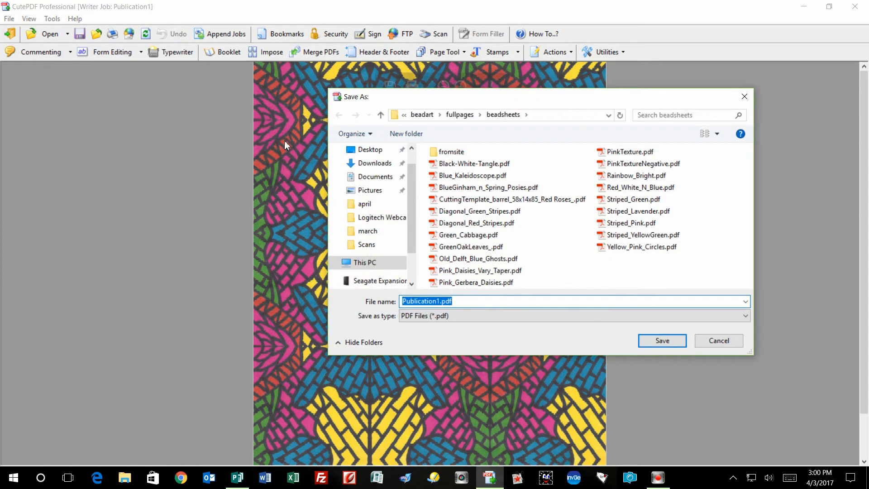
click(528, 302)
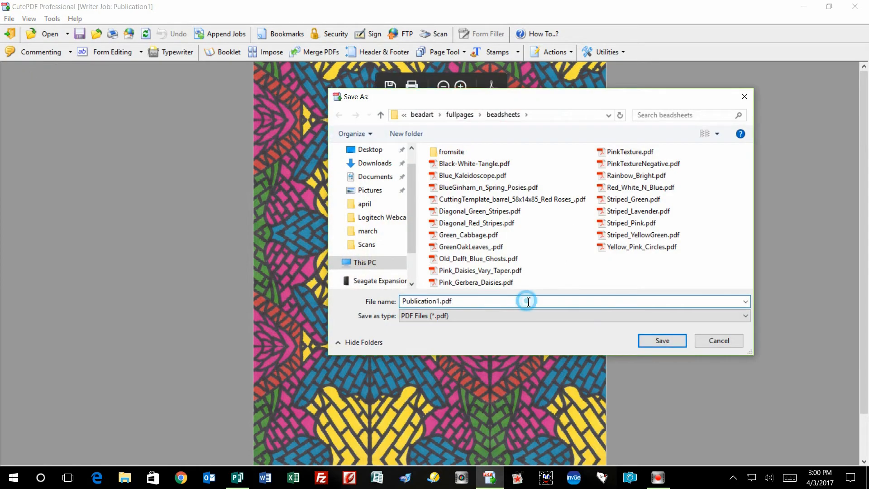
key(Left)
key(Left)
key(Left)
key(Left)
key(BackSpace)
key(BackSpace)
key(BackSpace)
key(BackSpace)
key(BackSpace)
key(BackSpace)
key(BackSpace)
key(BackSpace)
key(BackSpace)
key(BackSpace)
key(BackSpace)
key(BackSpace)
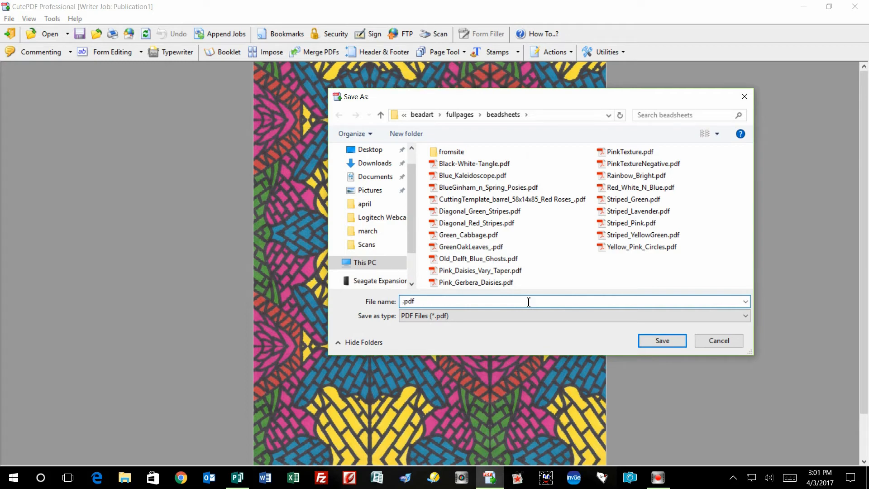
text(StainedGlass)
click(664, 340)
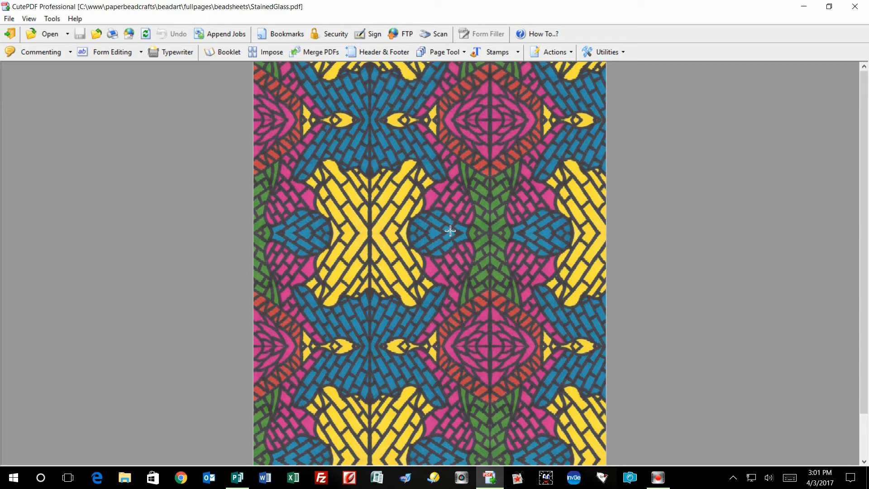
Start printing the PDF on the HP Officejet Pro 8600 and set the media type to Card Stock in the printer properties
click(421, 95)
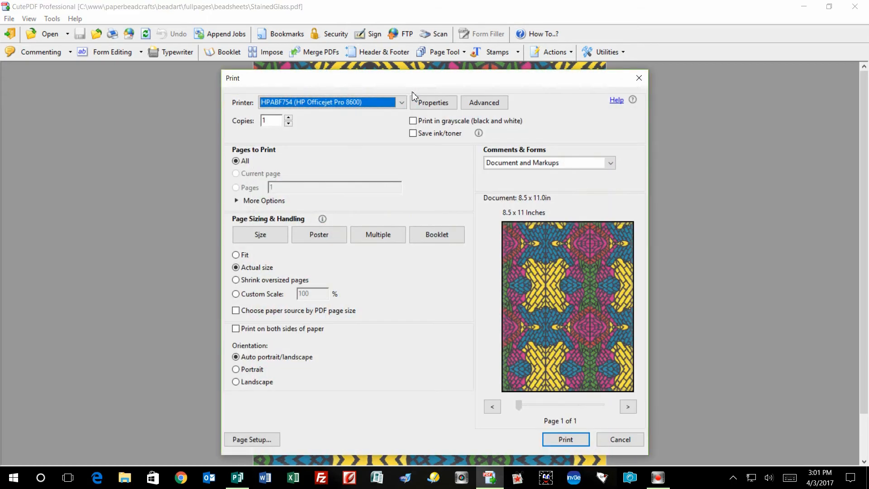
click(434, 103)
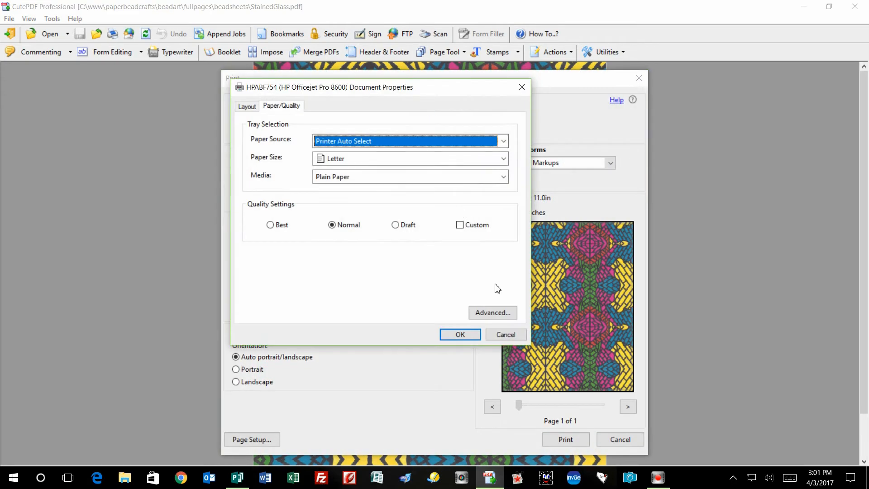
click(444, 176)
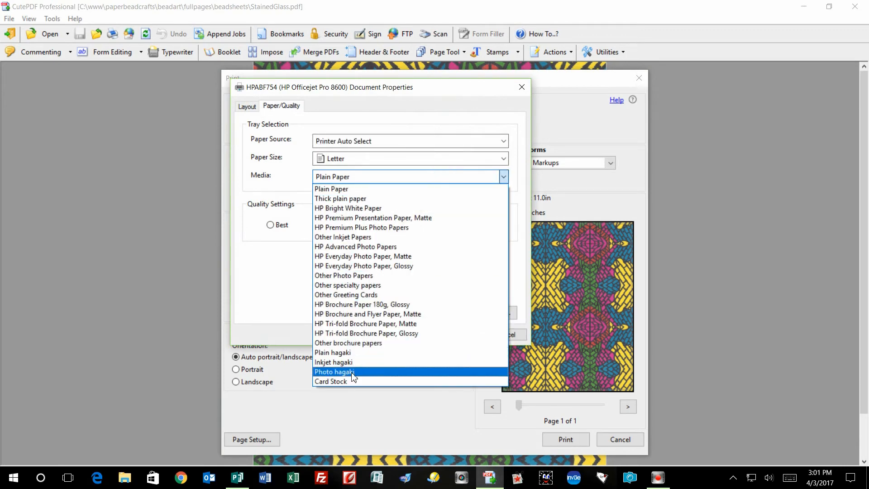
click(344, 381)
Set the printer's advanced Borderless Printing option to Print Borderless and print the sheet
click(497, 316)
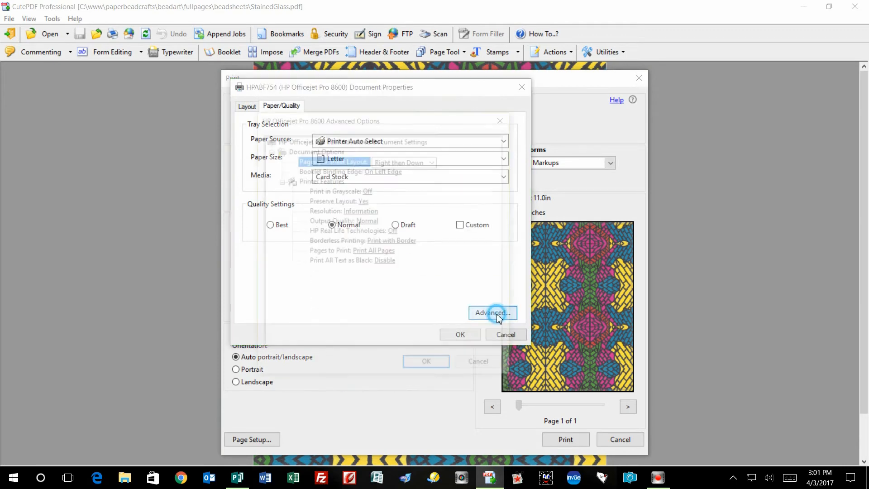
click(411, 242)
click(413, 245)
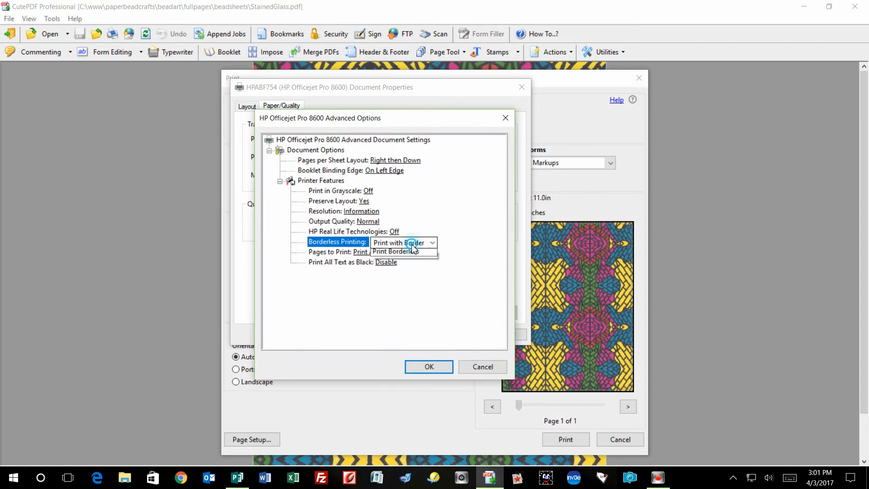
click(405, 264)
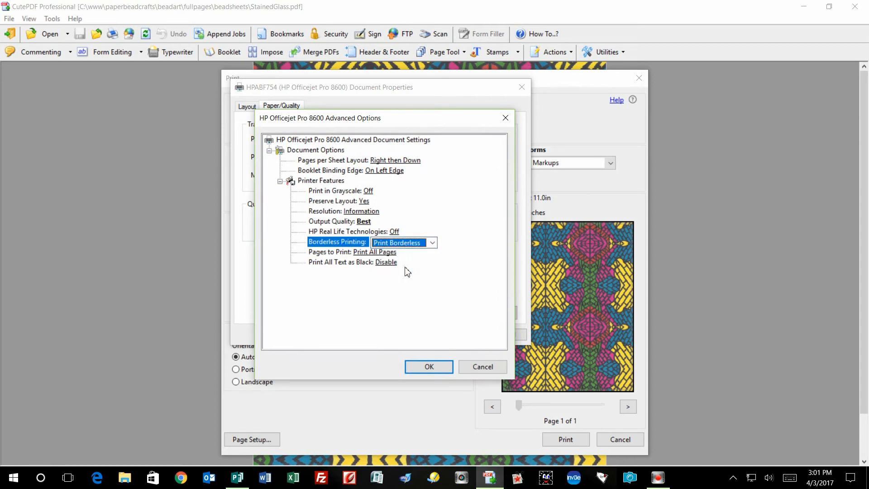
click(412, 366)
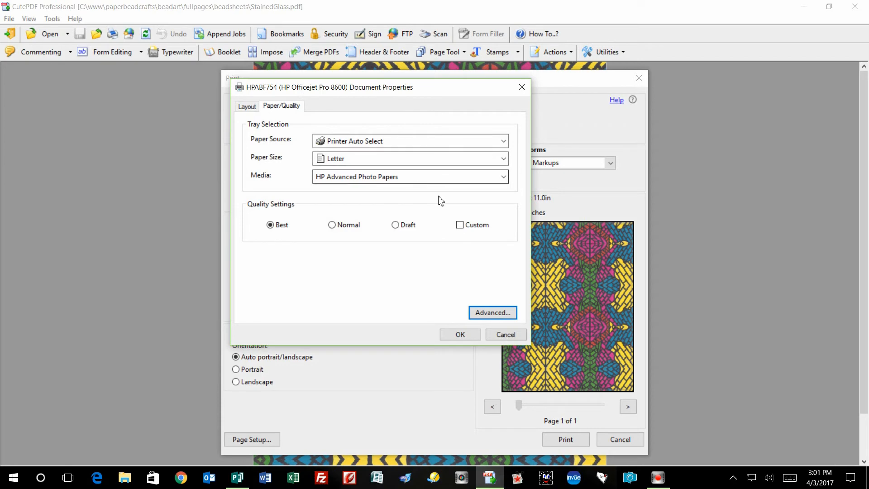
click(457, 334)
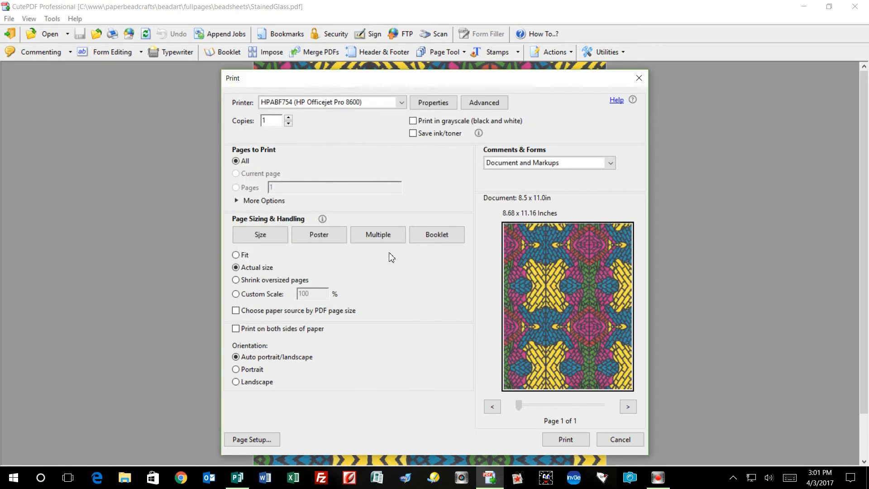
click(566, 441)
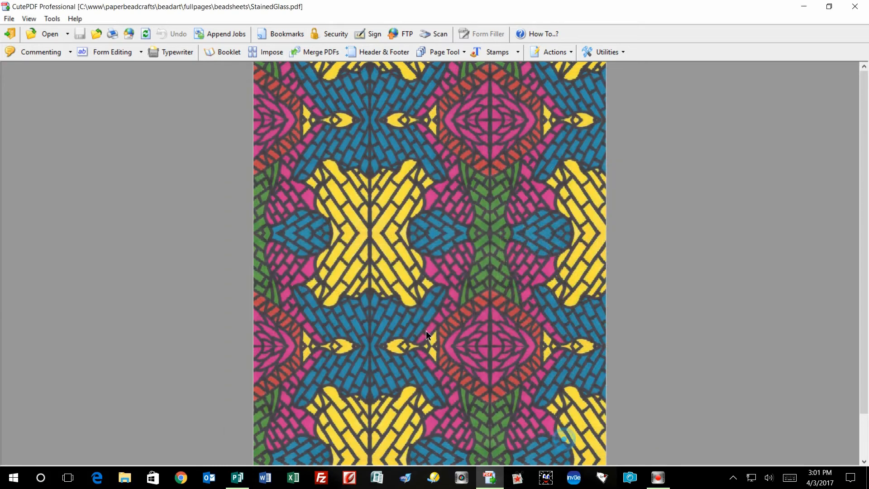